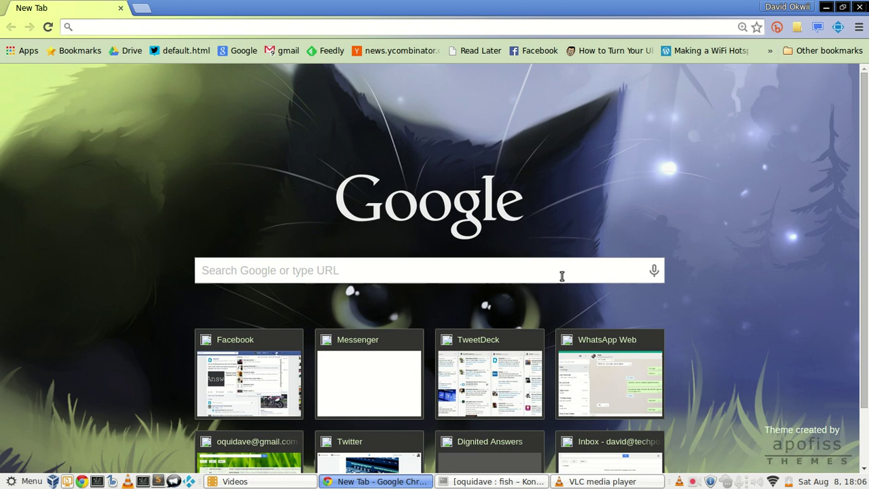
Check the network connections list, then load the router page at 192.168.8.1 in Chrome.
{"action": "left_click", "coordinate": [774, 482]}
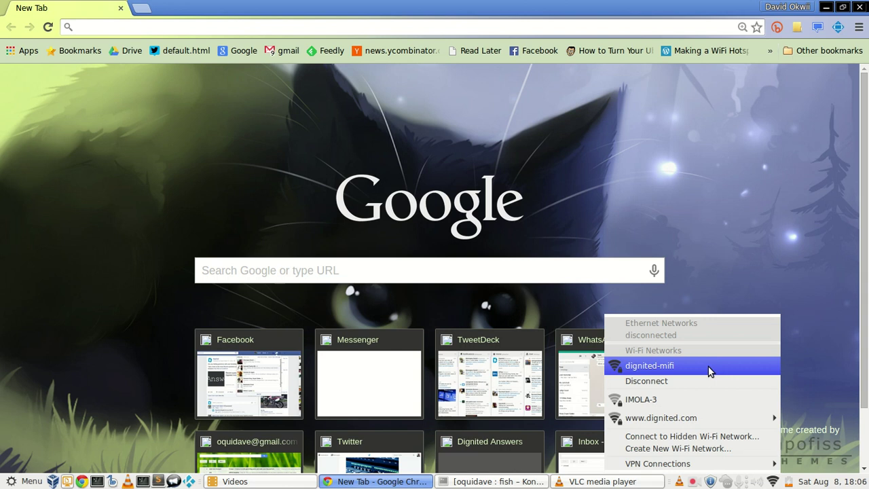
{"action": "left_click", "coordinate": [638, 206]}
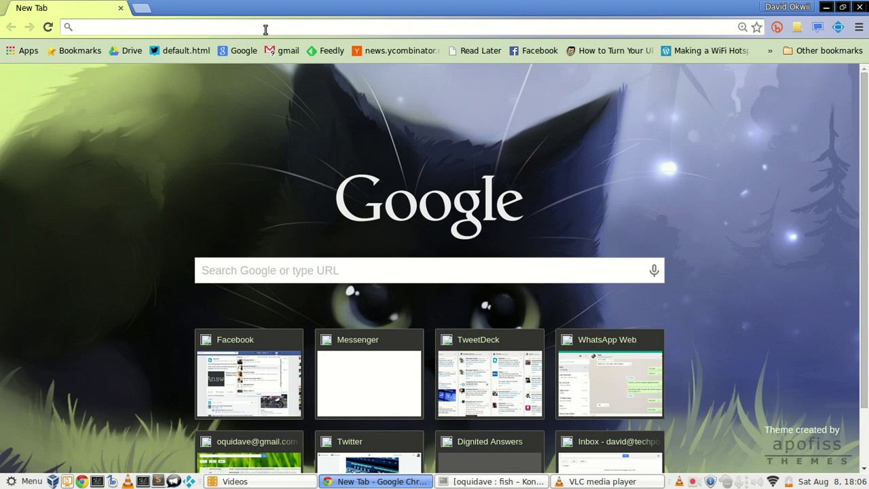
{"action": "type", "text": "192"}
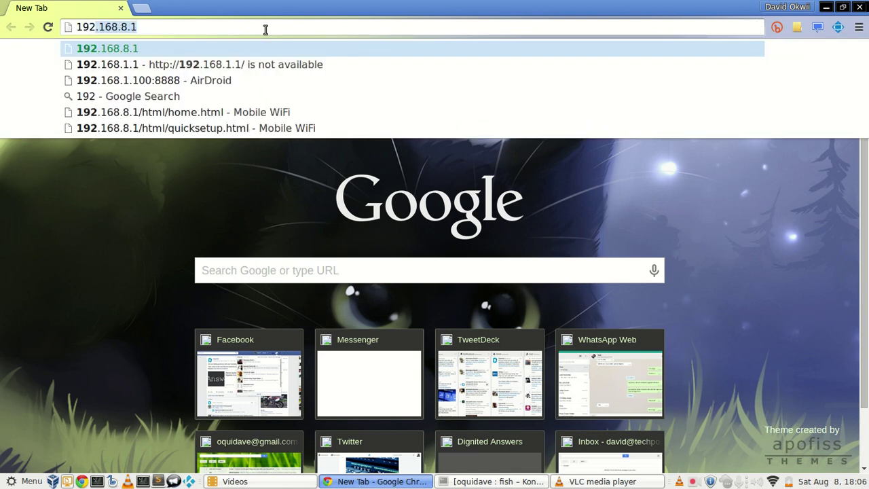
{"action": "key", "text": "End"}
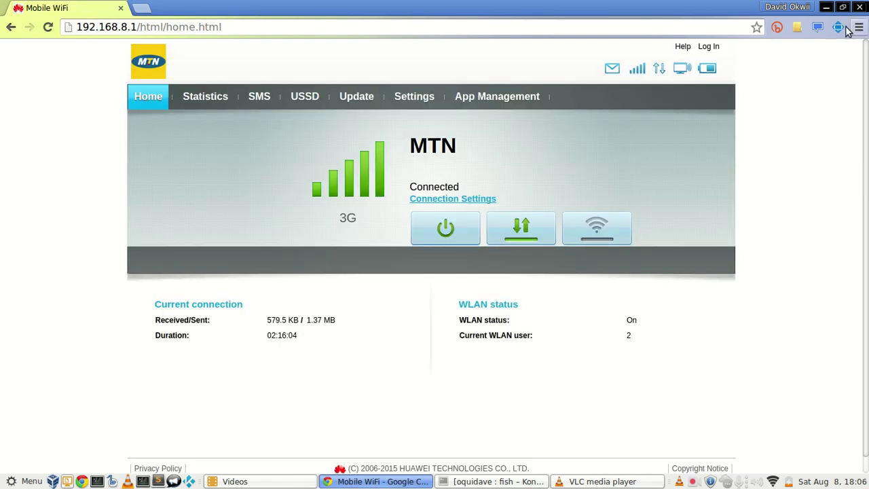
Log in to the router with user name admin and the account password.
{"action": "left_click", "coordinate": [708, 49]}
{"action": "left_click", "coordinate": [410, 247]}
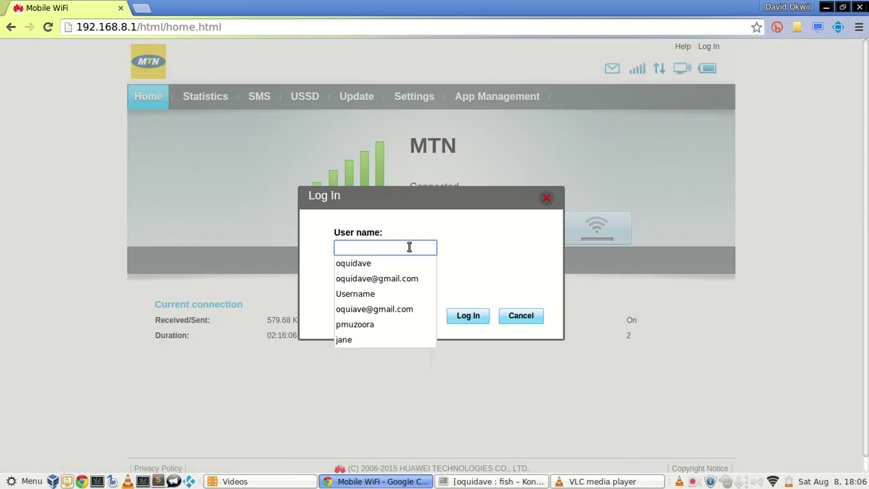
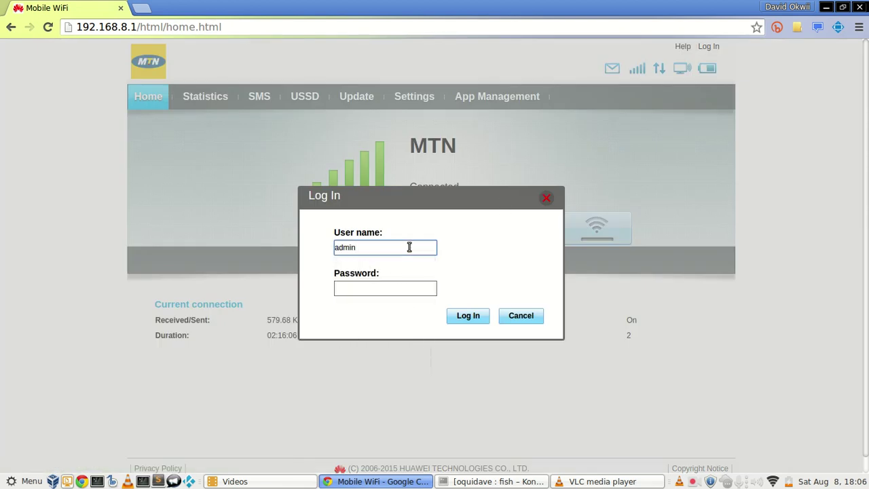
{"action": "key", "text": "Tab"}
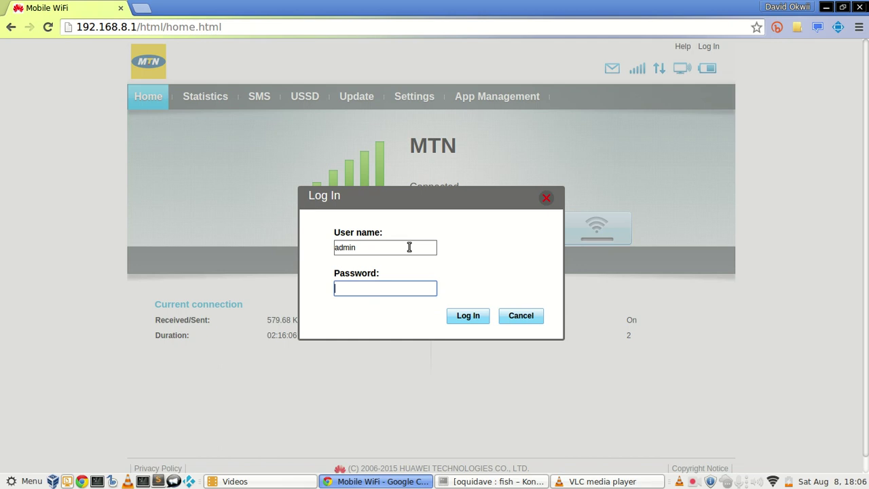
{"action": "key", "text": "Return"}
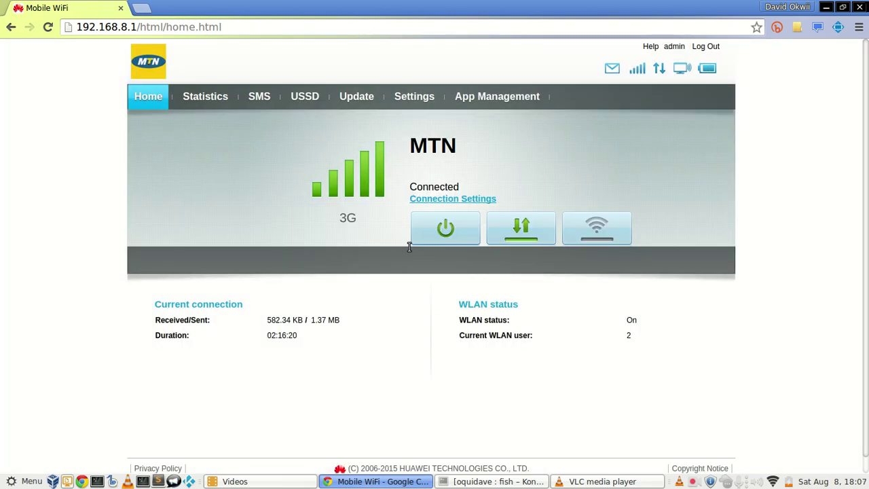
Open Statistics, check the Total Volume, and review the two connected WLAN client rows.
{"action": "left_click", "coordinate": [220, 99]}
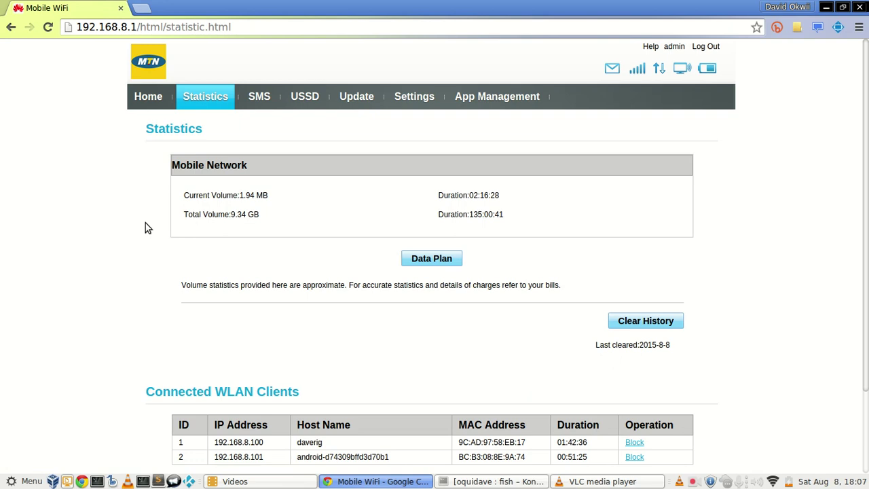
{"action": "triple_click", "coordinate": [266, 219]}
{"action": "scroll", "coordinate": [263, 222], "scroll_direction": "down", "scroll_amount": 3}
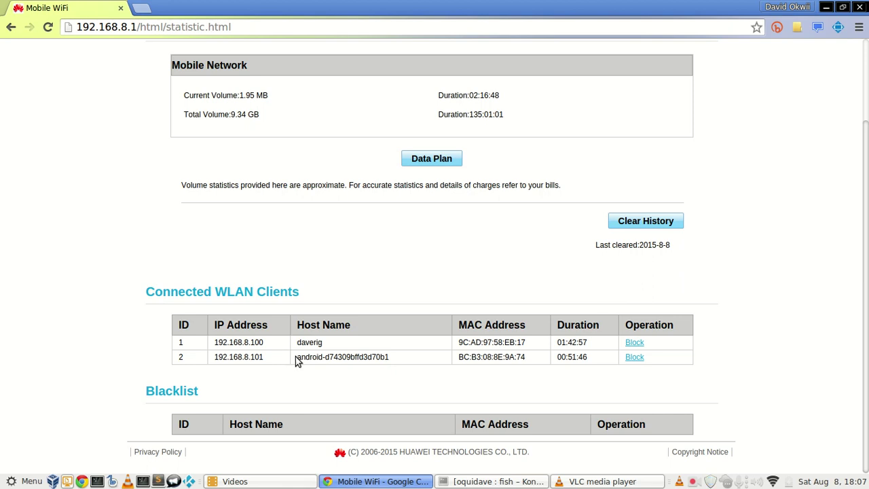
{"action": "left_click_drag", "start_coordinate": [296, 360], "coordinate": [422, 361]}
Block the android client and confirm adding it to the blacklist.
{"action": "left_click", "coordinate": [408, 366]}
{"action": "left_click", "coordinate": [634, 357]}
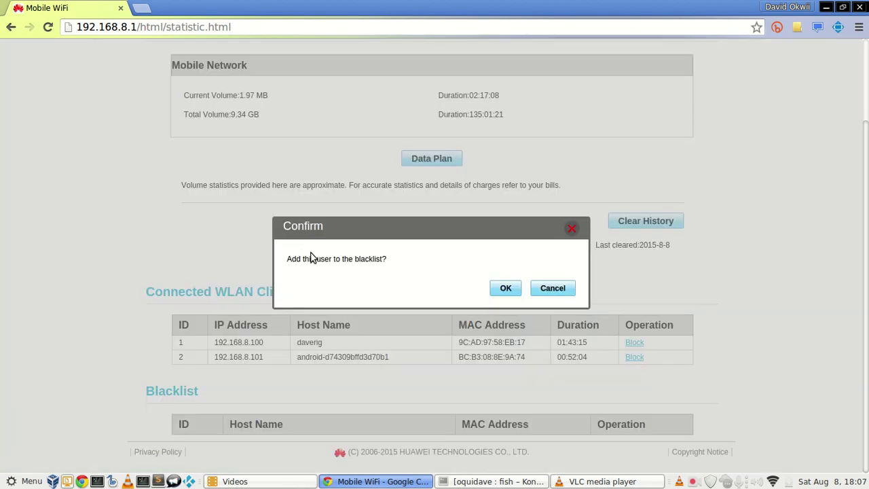
{"action": "left_click", "coordinate": [506, 288]}
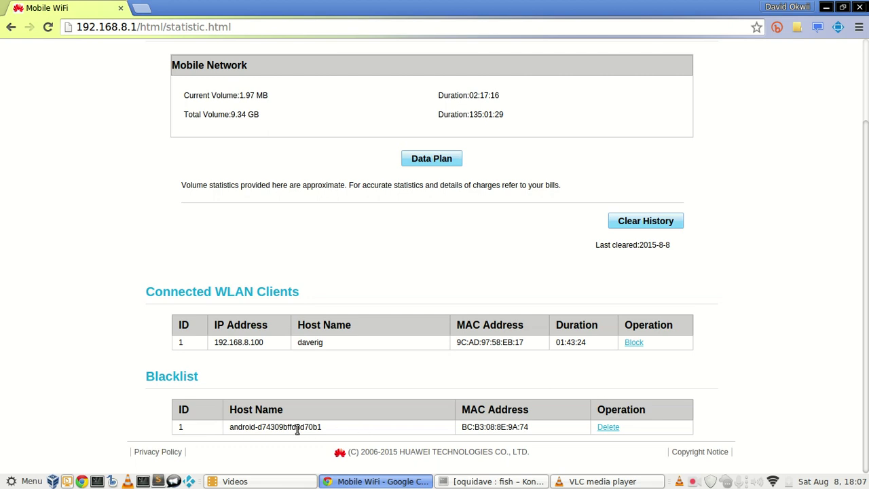
{"action": "left_click_drag", "start_coordinate": [296, 426], "coordinate": [264, 429]}
{"action": "left_click", "coordinate": [177, 384]}
{"action": "scroll", "coordinate": [478, 325], "scroll_direction": "up", "scroll_amount": 2}
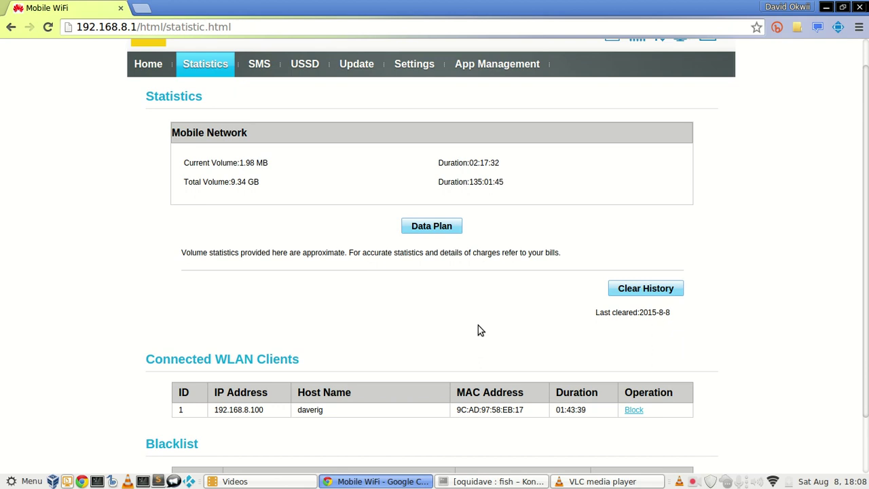
{"action": "scroll", "coordinate": [477, 326], "scroll_direction": "down", "scroll_amount": 1}
{"action": "scroll", "coordinate": [477, 325], "scroll_direction": "down", "scroll_amount": 1}
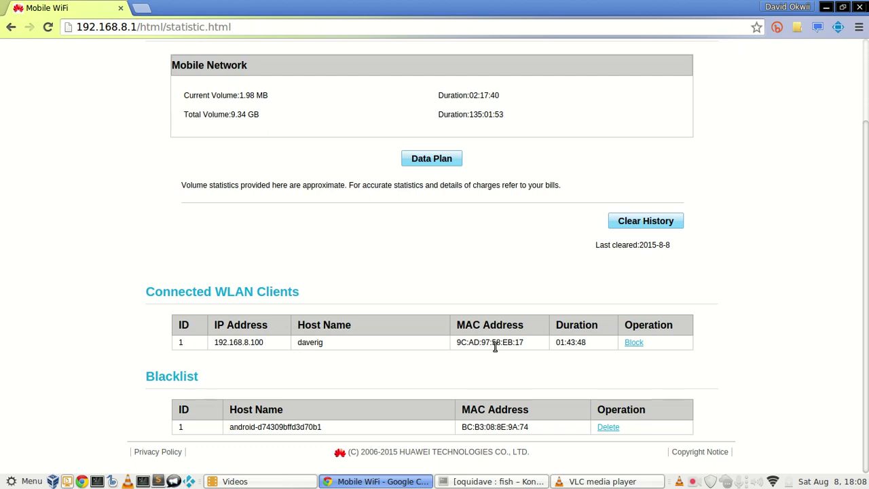
Delete the android entry from the blacklist, confirm, and reload the Statistics page.
{"action": "left_click", "coordinate": [610, 427]}
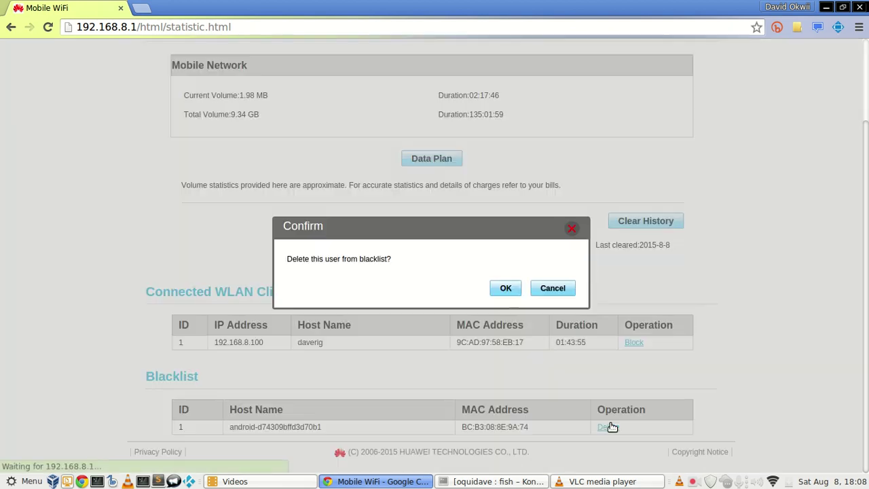
{"action": "left_click", "coordinate": [506, 289]}
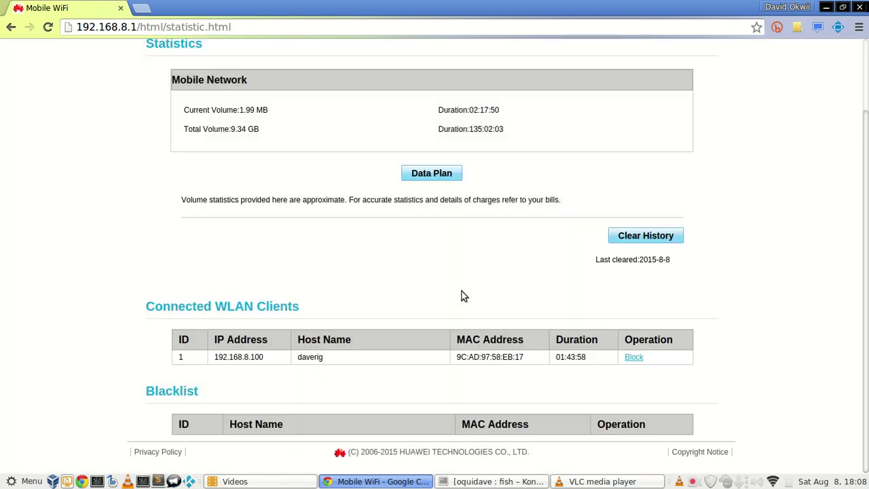
{"action": "left_click", "coordinate": [48, 27]}
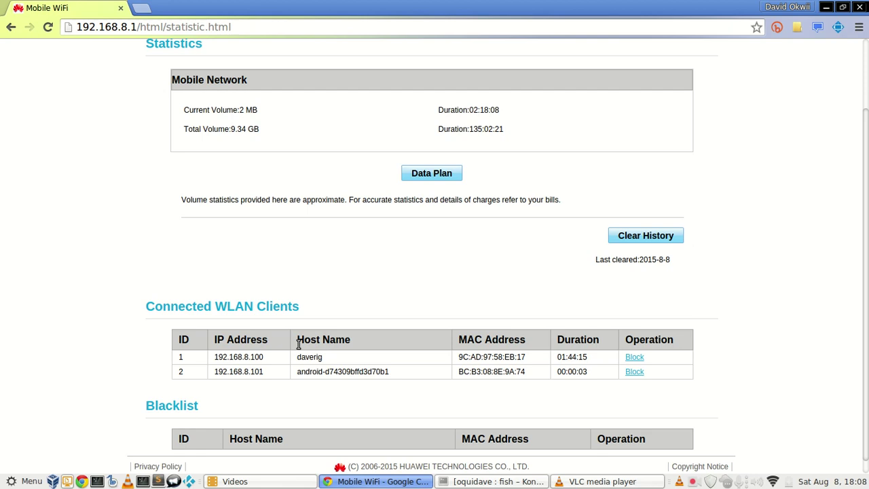
{"action": "scroll", "coordinate": [298, 345], "scroll_direction": "down", "scroll_amount": 1}
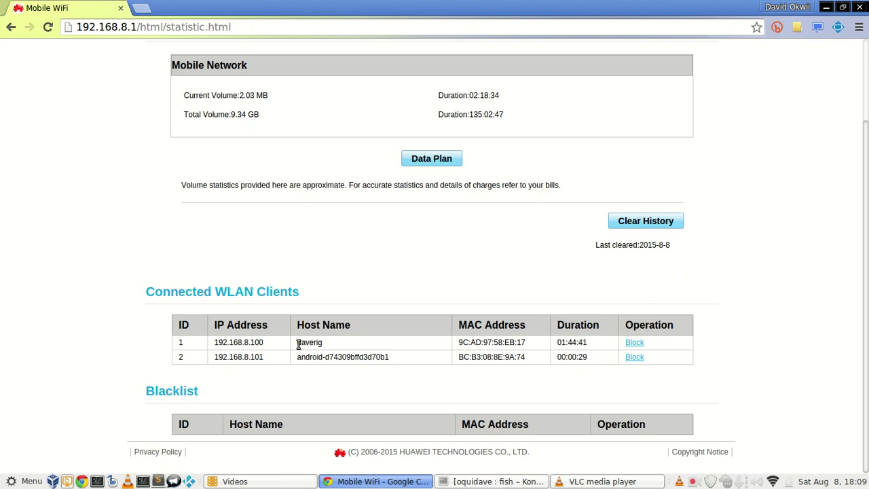
{"action": "scroll", "coordinate": [299, 343], "scroll_direction": "up", "scroll_amount": 3}
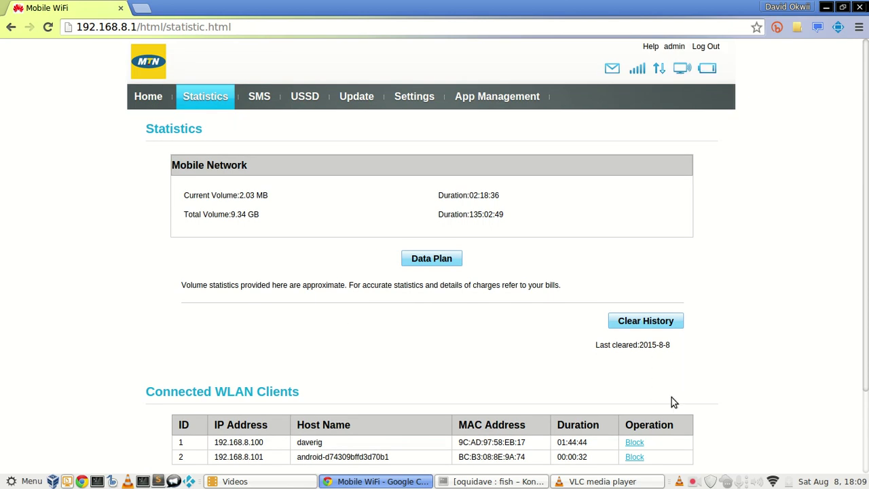